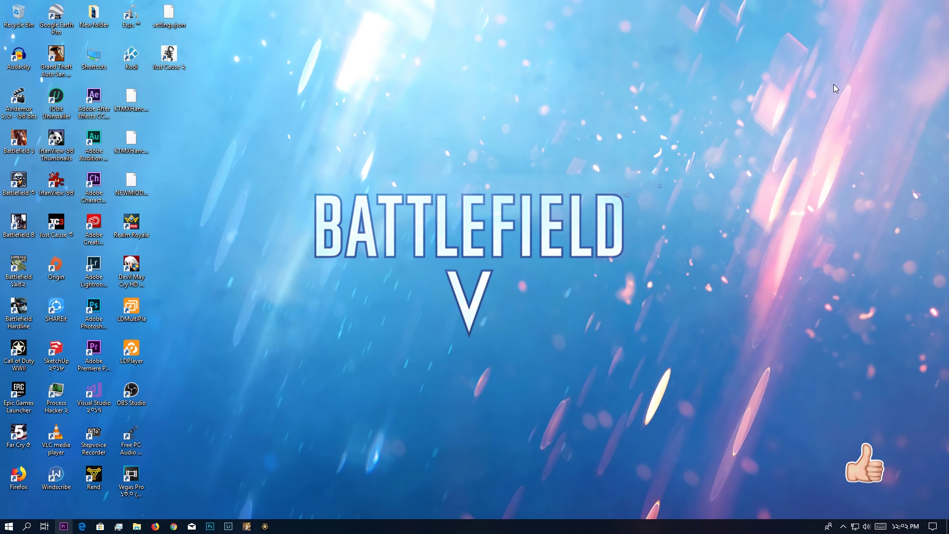
# - Run services.msc, locate the PnkBstrA service among the P entries, and bring up its context menu
pyautogui.press('super+r')
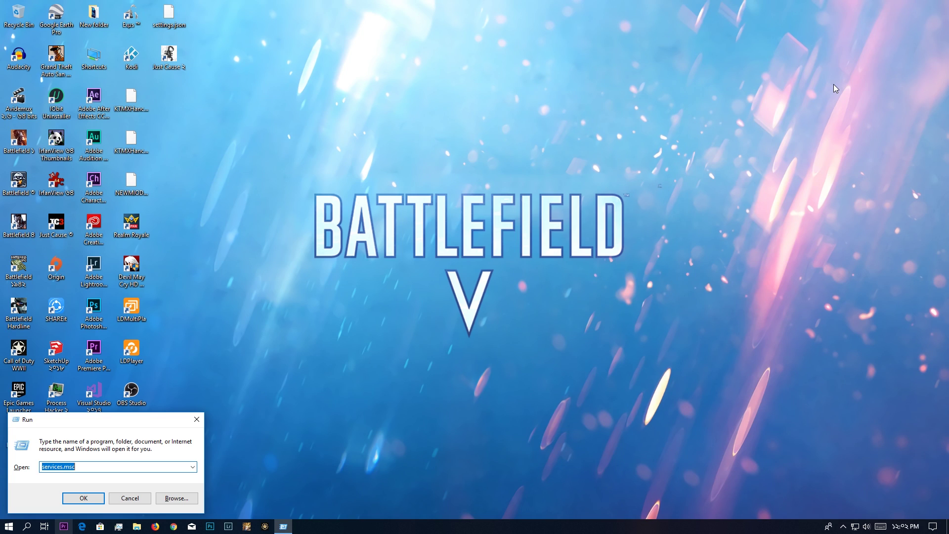
pyautogui.press('Return')
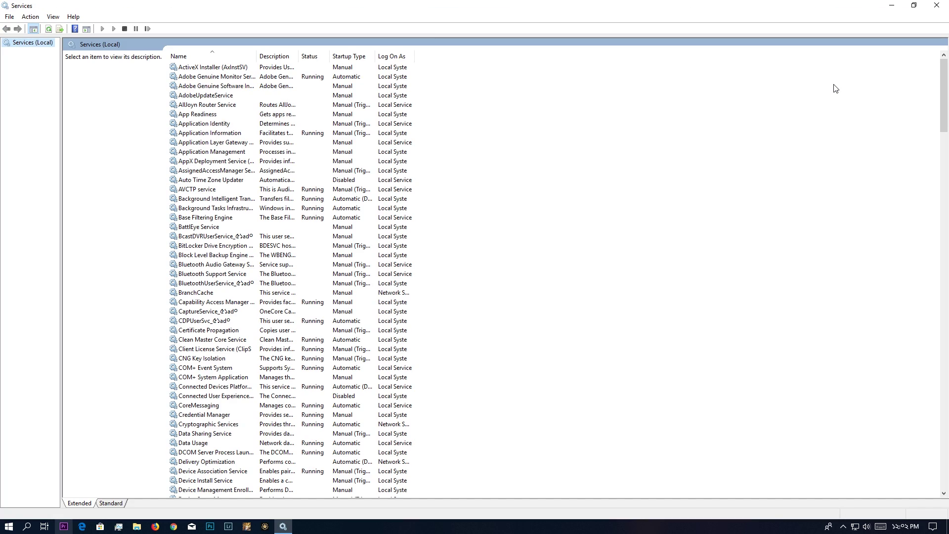
pyautogui.press('Tab')
pyautogui.press('p')
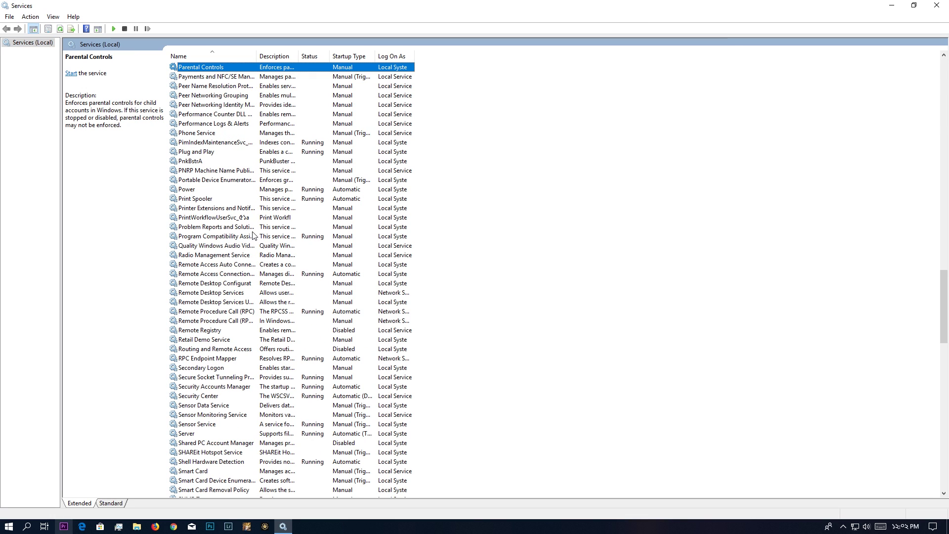
pyautogui.click(203, 170)
pyautogui.click(210, 162)
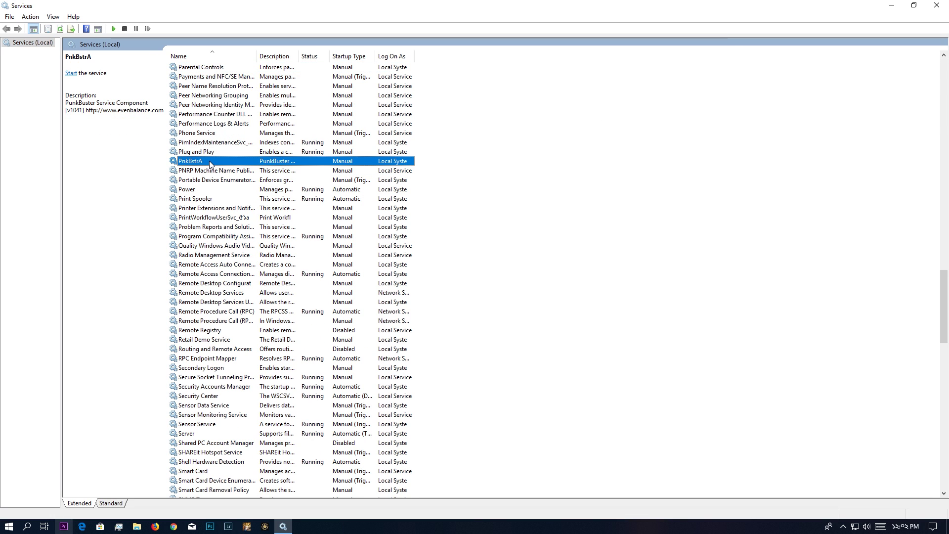
pyautogui.rightClick(240, 159)
# - Set PnkBstrA's startup type to Automatic, start the service, and apply the change
pyautogui.click(283, 259)
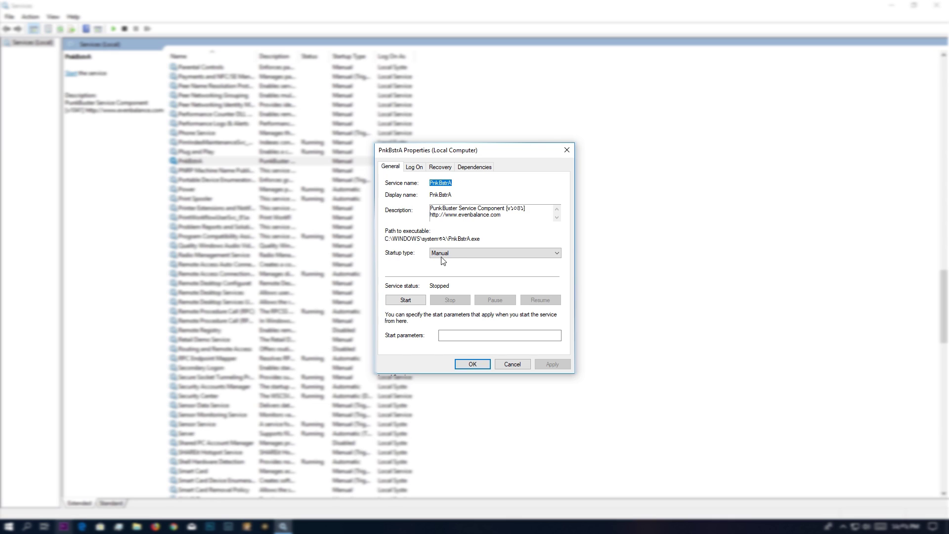
pyautogui.click(455, 253)
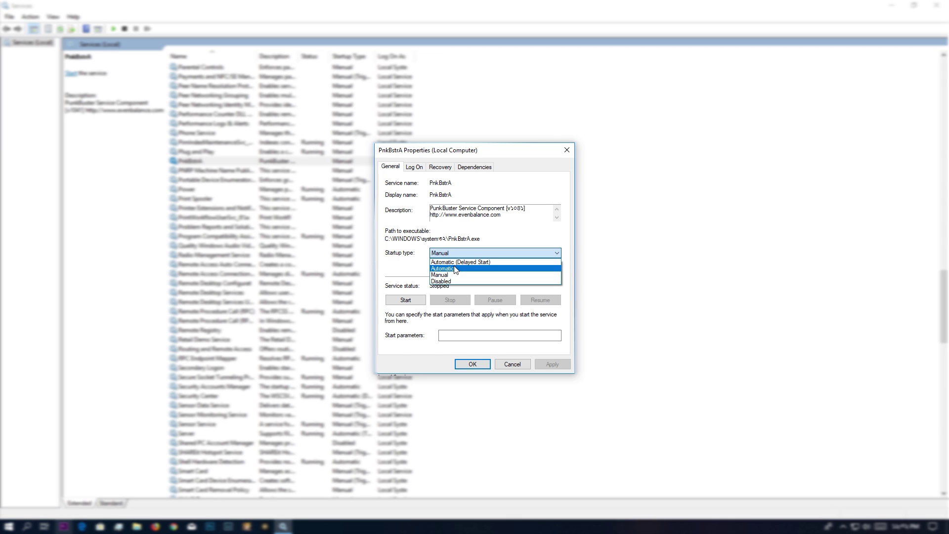
pyautogui.click(455, 270)
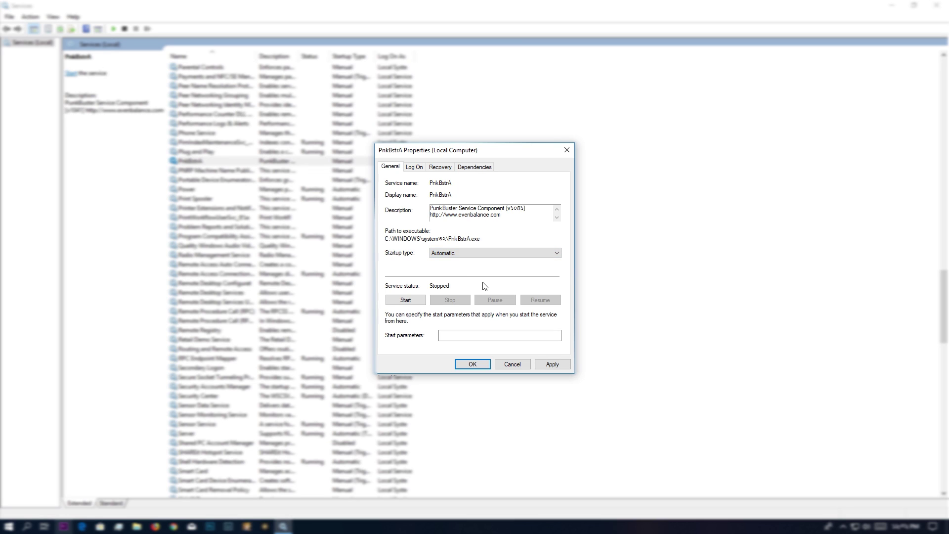
pyautogui.click(405, 300)
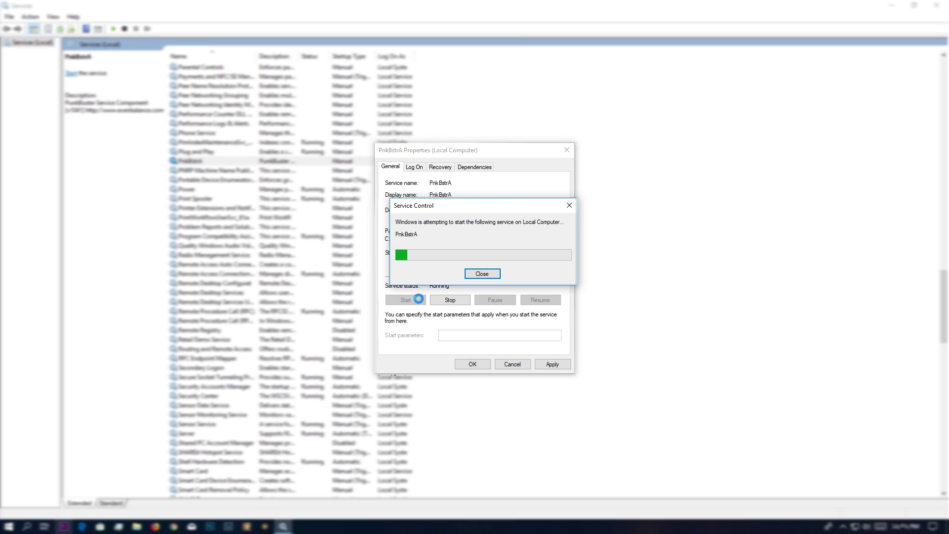
pyautogui.click(549, 364)
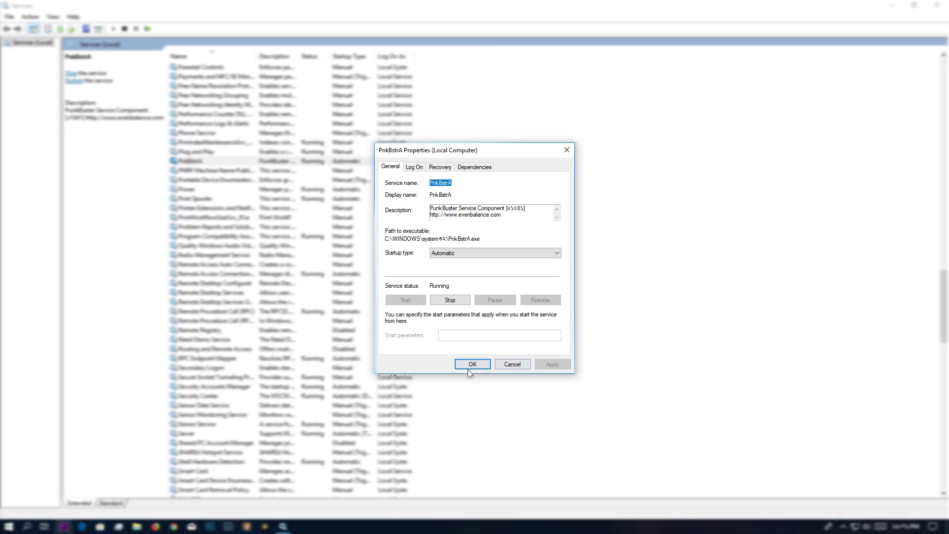
pyautogui.click(471, 363)
pyautogui.hotkey('alt', 'F9')
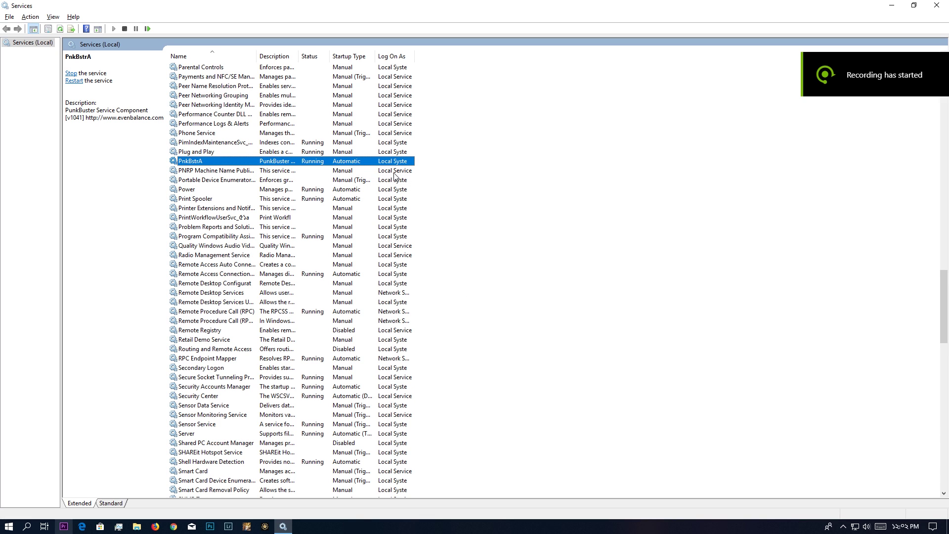
# - Close the Services console and bring up a File Explorer window
pyautogui.click(937, 5)
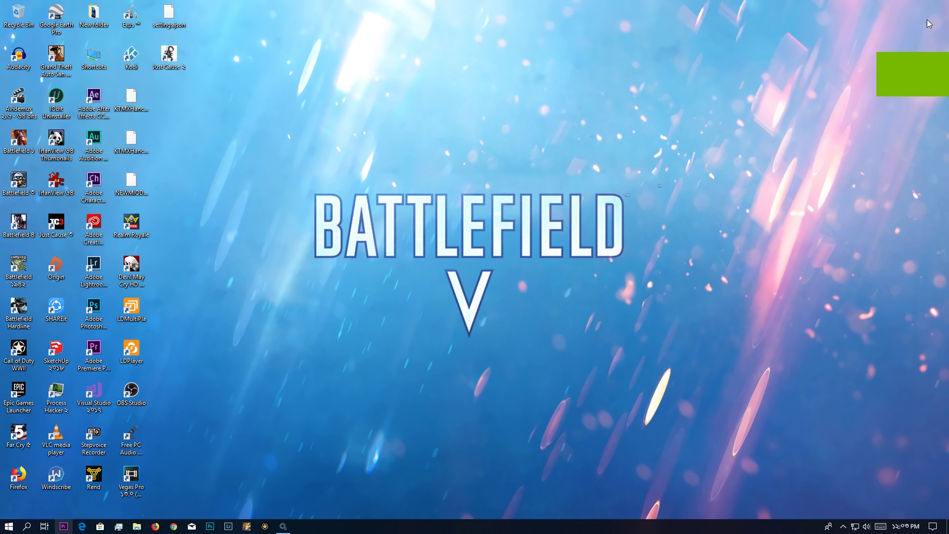
pyautogui.rightClick(589, 94)
pyautogui.click(594, 124)
pyautogui.doubleClick(18, 15)
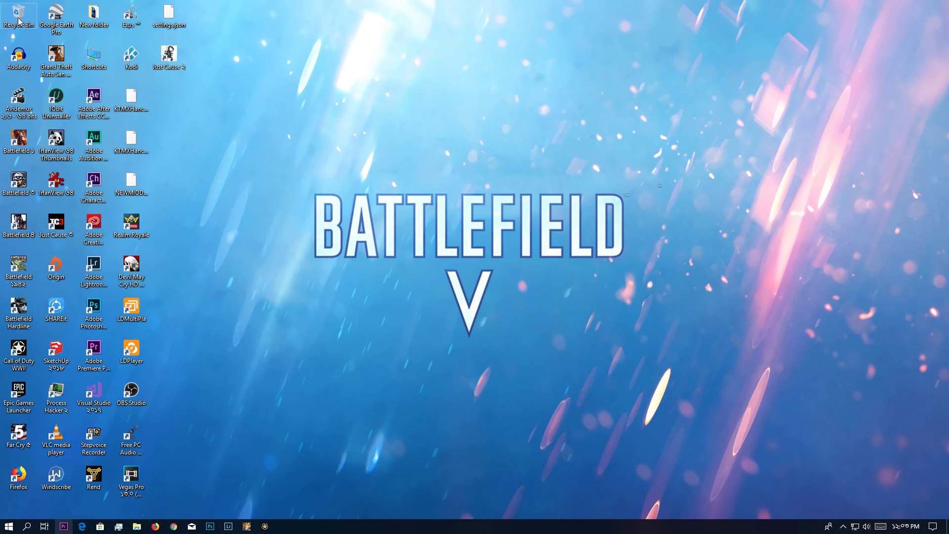
# - Browse to Games (D:) > Games > Battlefield 4 and select the PunkBuster setup files
pyautogui.click(415, 271)
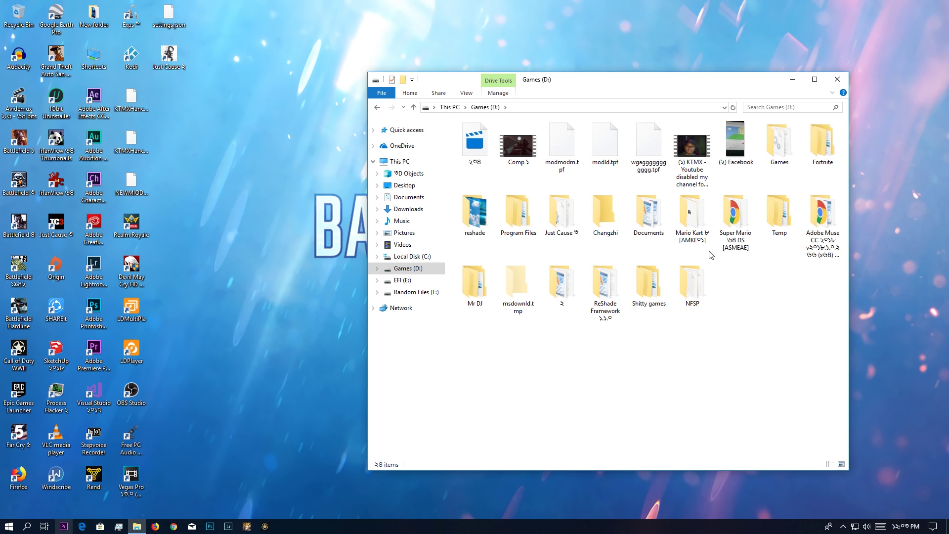
pyautogui.doubleClick(774, 162)
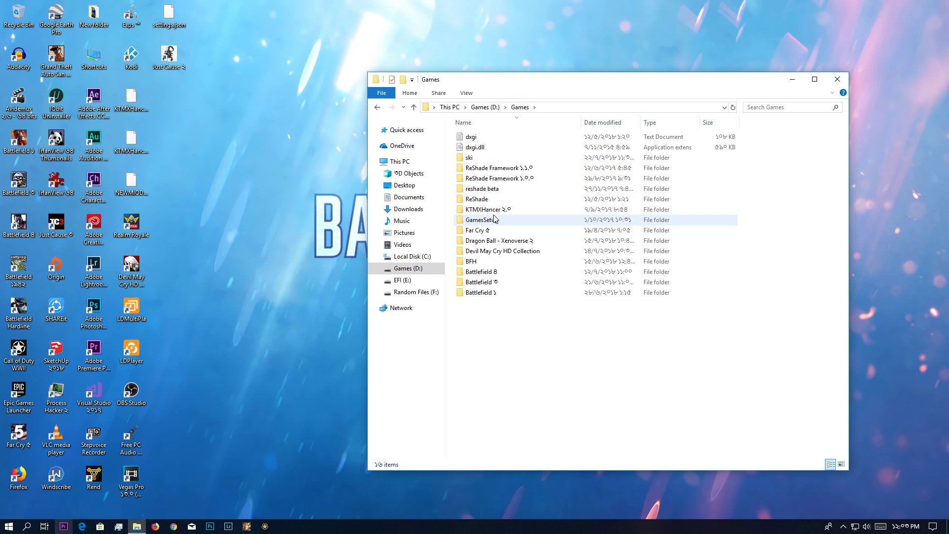
pyautogui.doubleClick(518, 272)
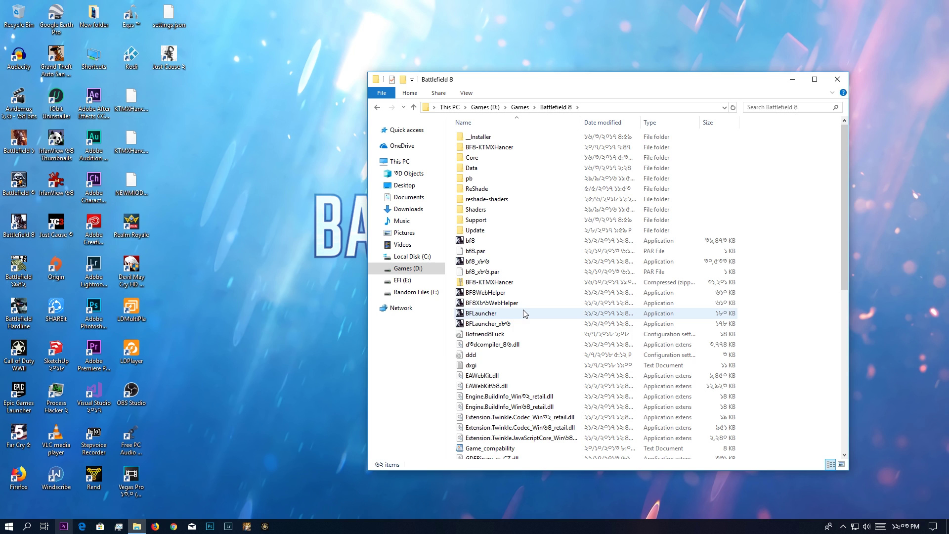
pyautogui.scroll(-10, 520, 277)
pyautogui.click(475, 422)
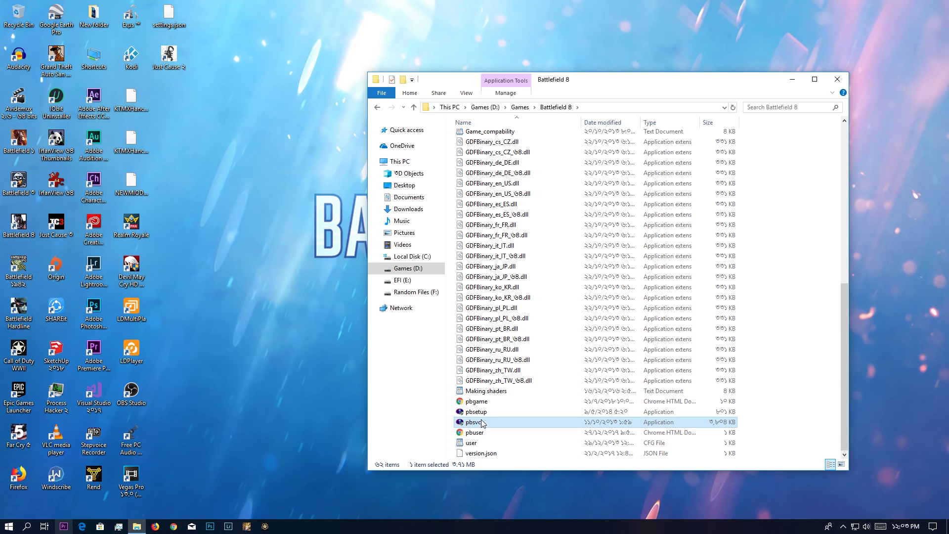
pyautogui.keyDown('ctrl'); pyautogui.click(488, 412); pyautogui.keyUp('ctrl')
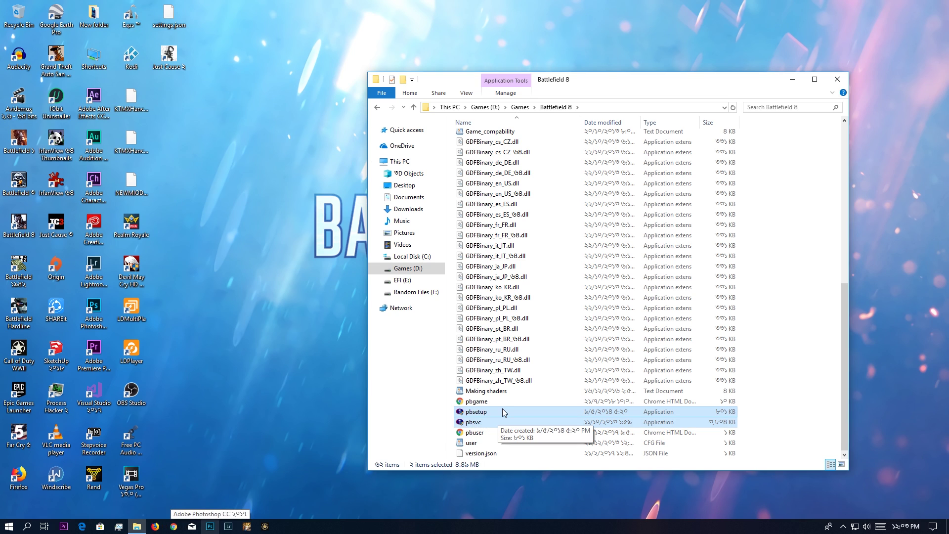
pyautogui.click(504, 413)
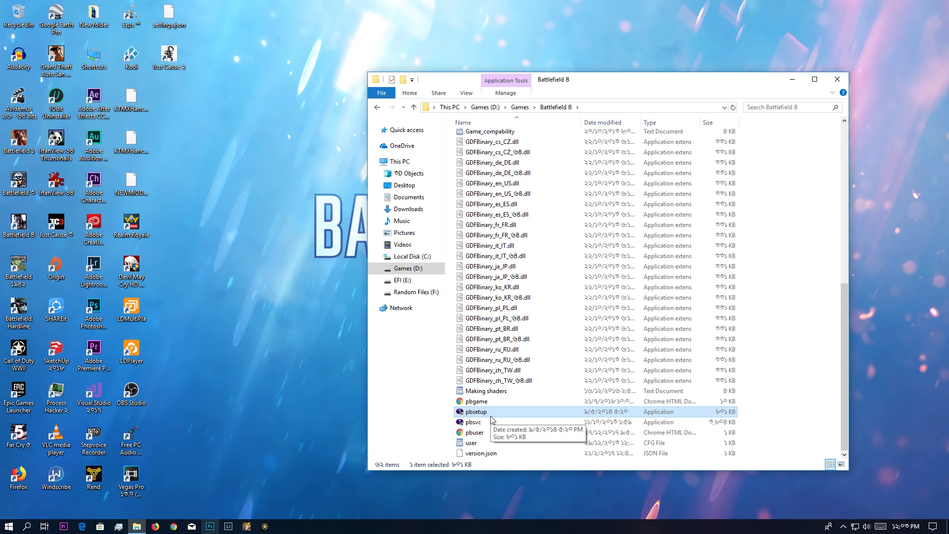
# - Run pbsvc and uninstall the PunkBuster service, accepting the license agreement
pyautogui.doubleClick(475, 422)
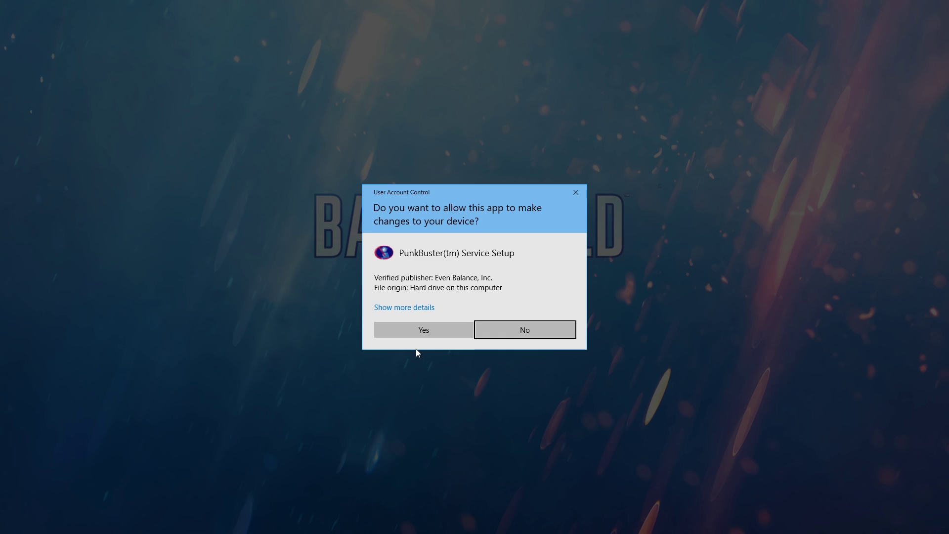
pyautogui.click(423, 333)
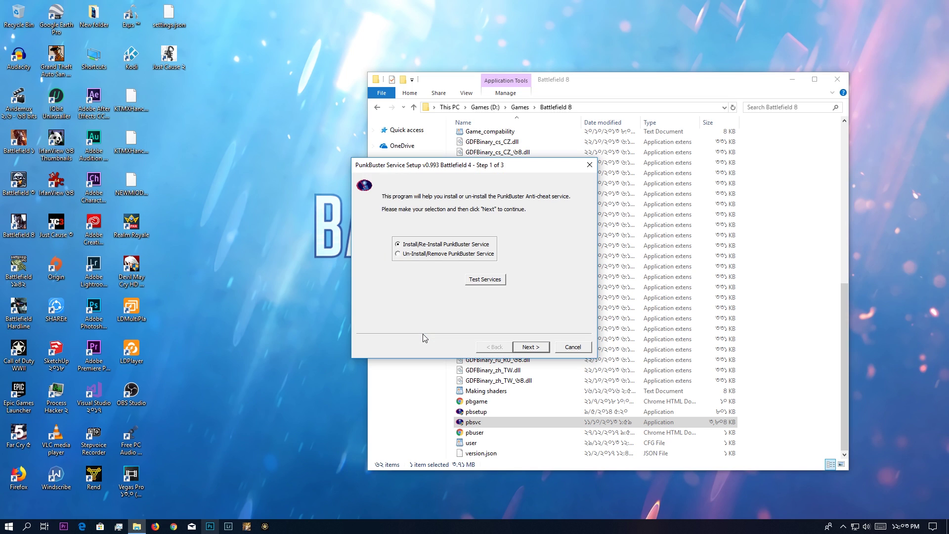
pyautogui.click(429, 255)
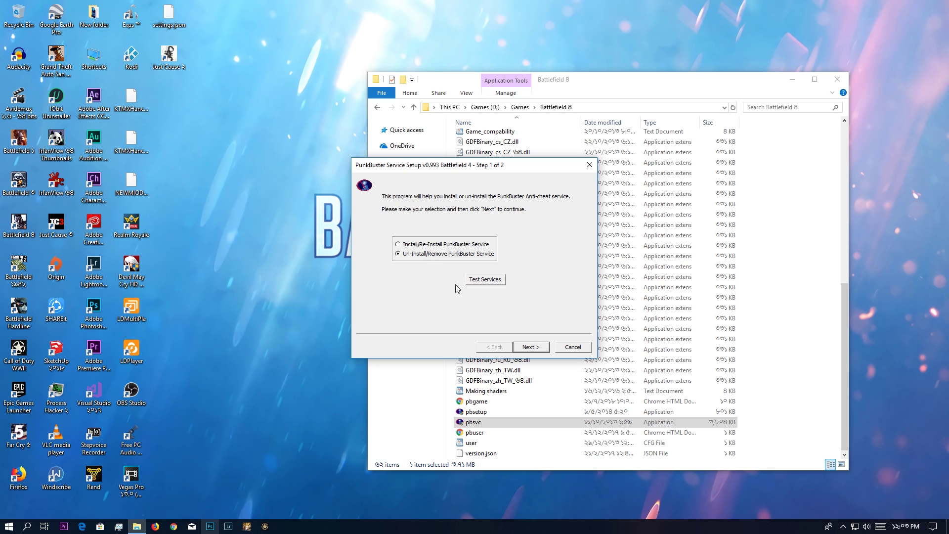
pyautogui.click(530, 347)
pyautogui.click(504, 301)
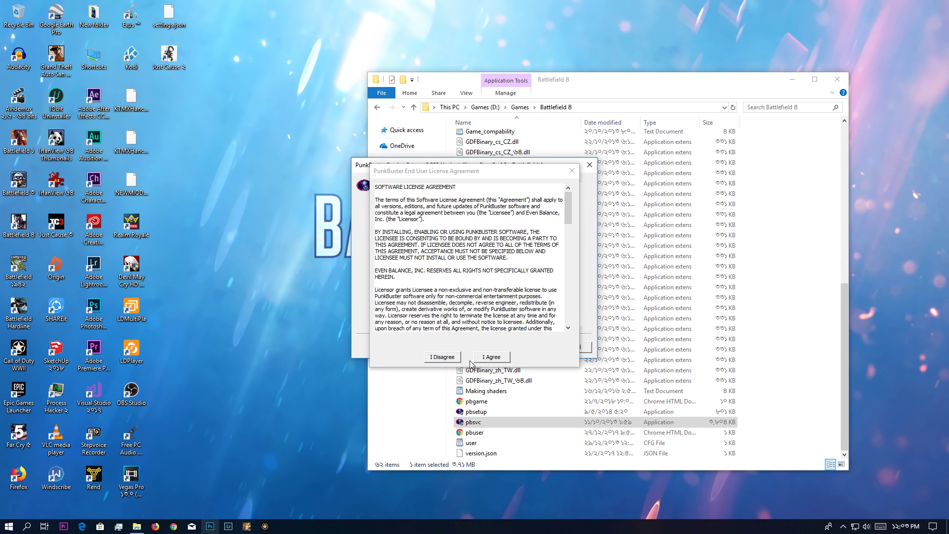
pyautogui.click(489, 357)
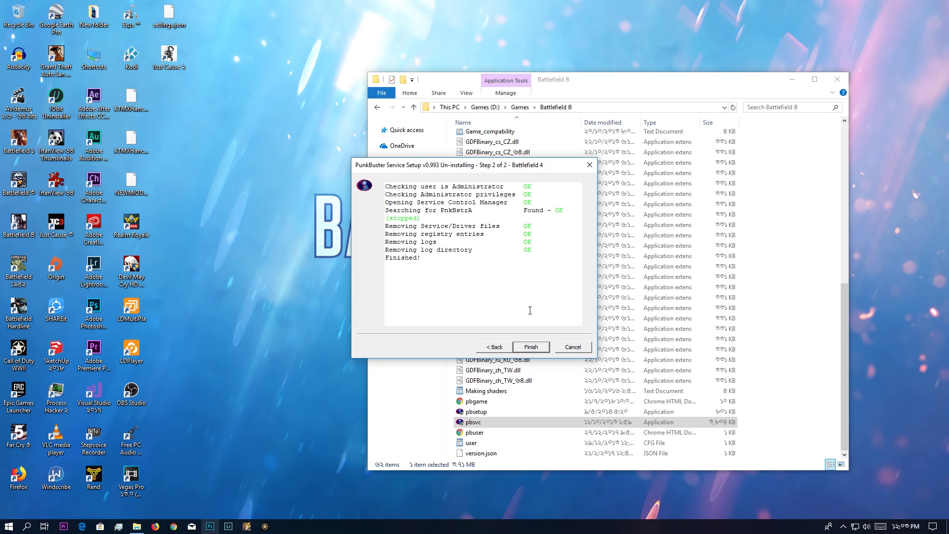
# - Review the uninstall log and close the finished PunkBuster setup
pyautogui.moveTo(529, 310); pyautogui.dragTo(386, 186)
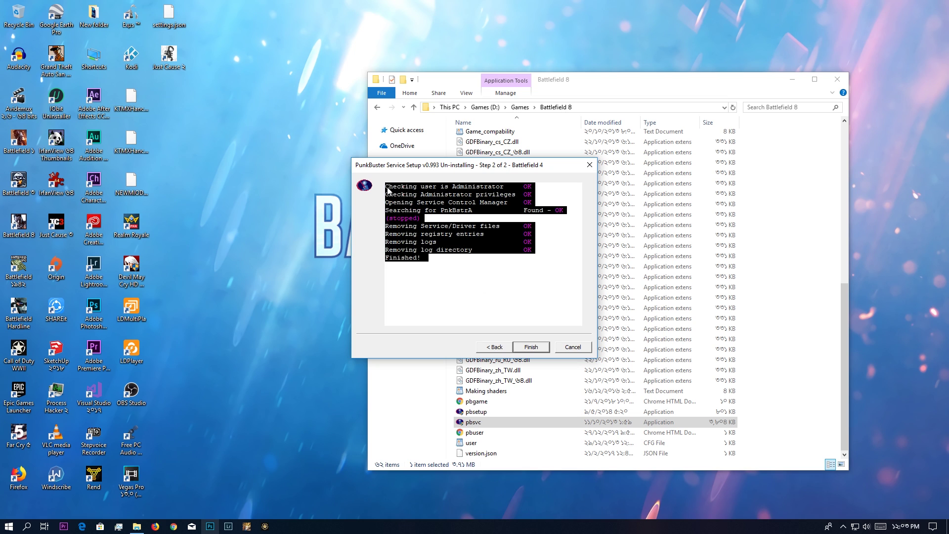
pyautogui.click(385, 187)
pyautogui.moveTo(386, 187); pyautogui.dragTo(475, 269)
pyautogui.click(547, 346)
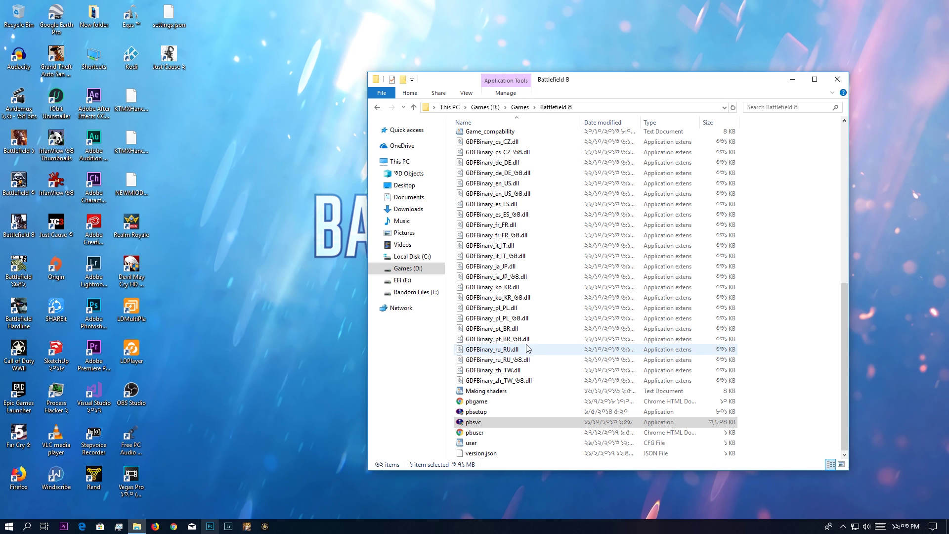
# - Run pbsvc as administrator to reinstall PunkBuster, accepting the license and dismissing the file copy error
pyautogui.doubleClick(492, 424)
pyautogui.click(423, 328)
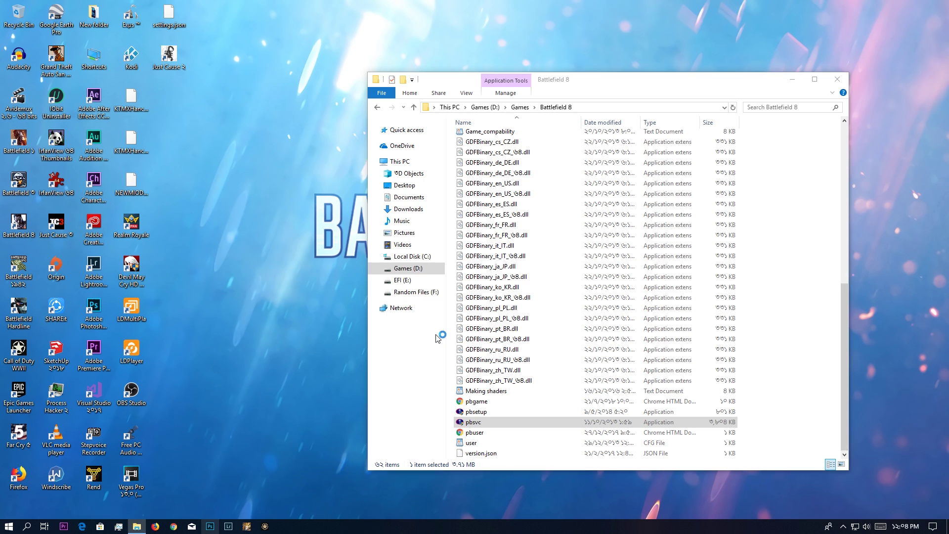
pyautogui.click(530, 346)
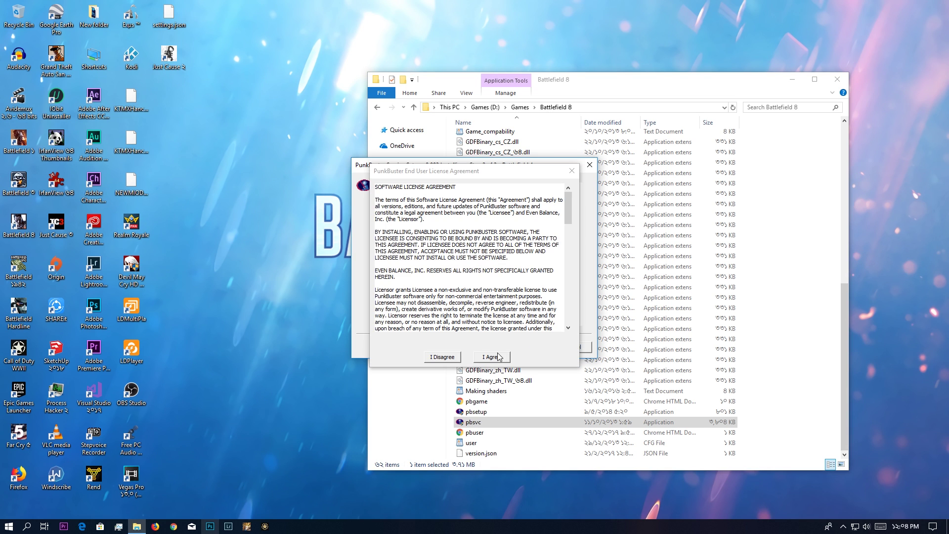
pyautogui.click(491, 357)
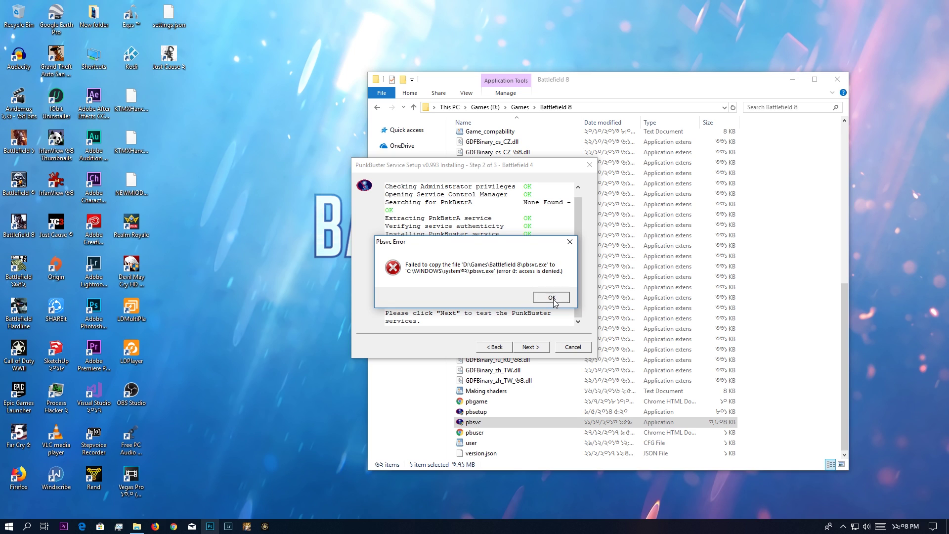
pyautogui.click(552, 298)
pyautogui.click(528, 347)
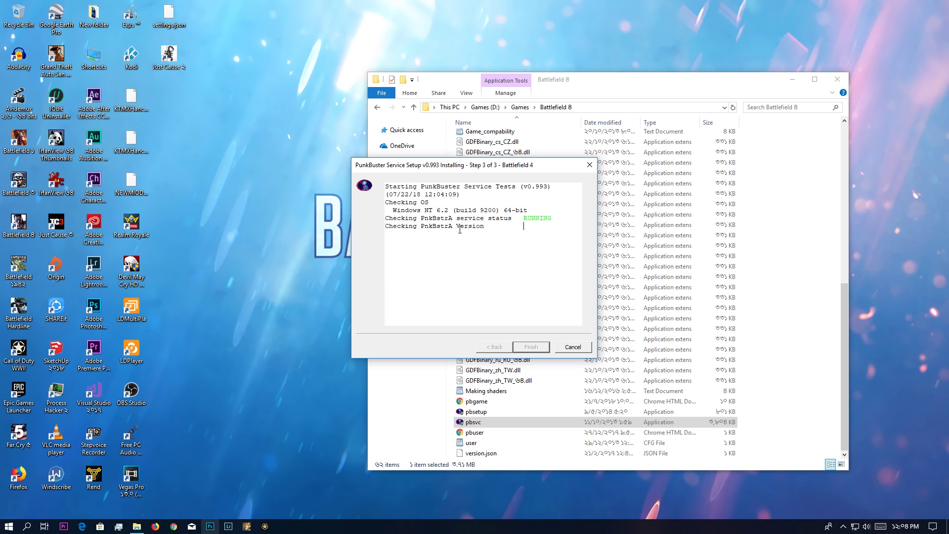
# - Check the service test log for the PnkBstrA result, finish the setup, and select pbsetup
pyautogui.moveTo(516, 231); pyautogui.dragTo(405, 174)
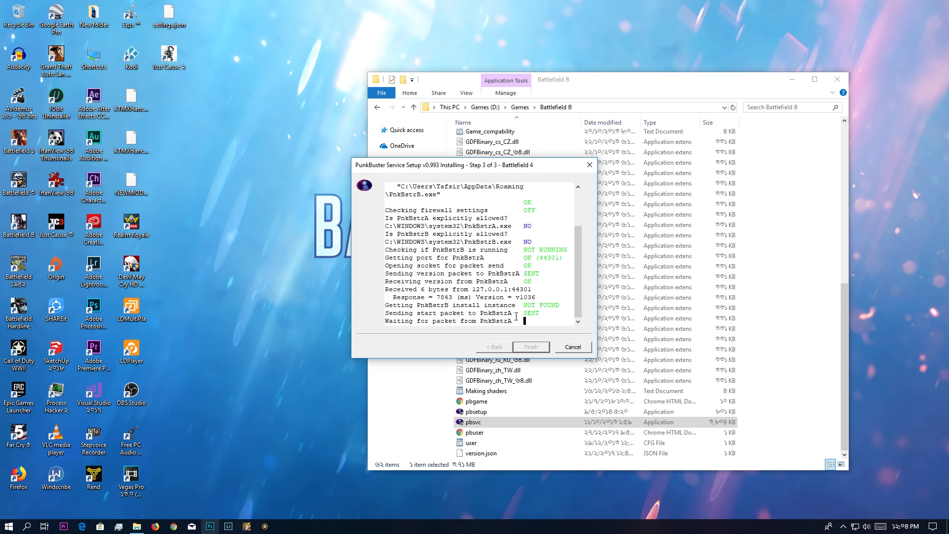
pyautogui.moveTo(517, 319); pyautogui.dragTo(399, 187)
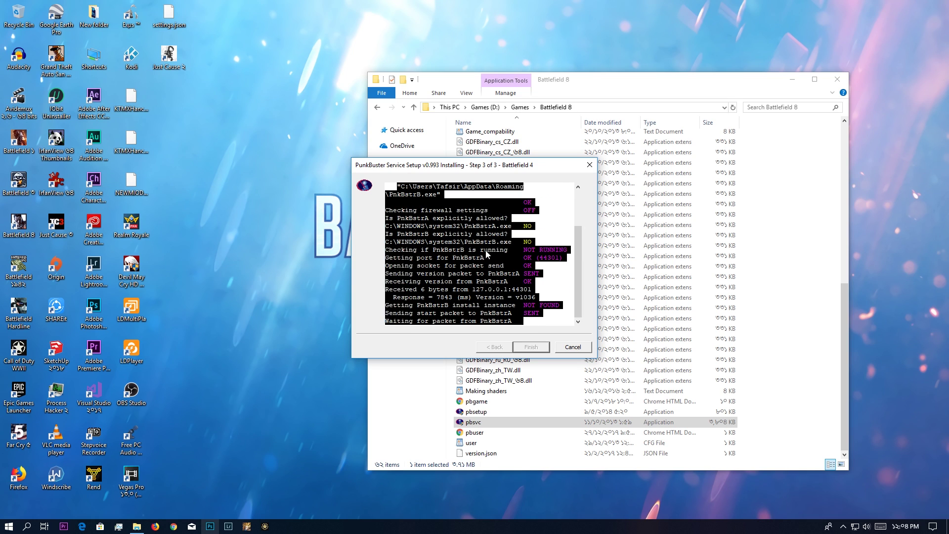
pyautogui.click(479, 234)
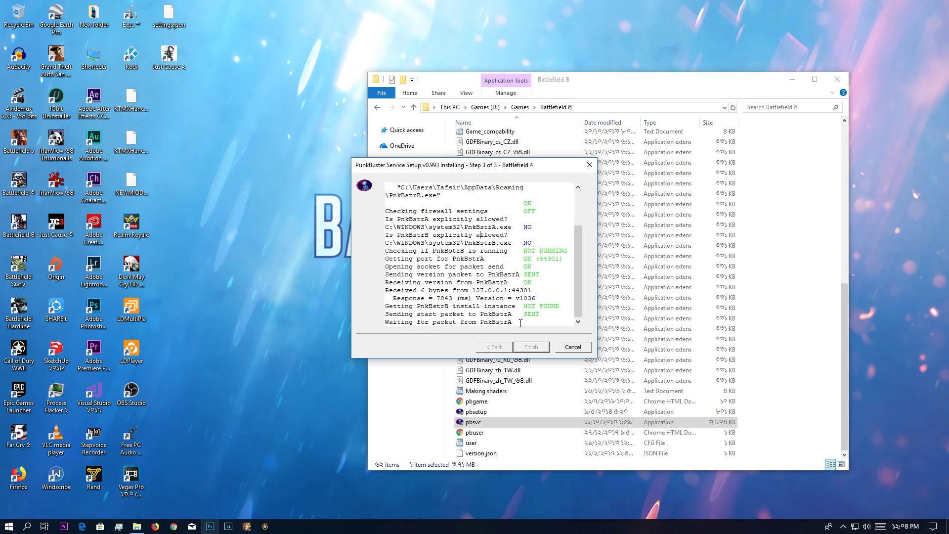
pyautogui.moveTo(574, 297); pyautogui.dragTo(571, 243)
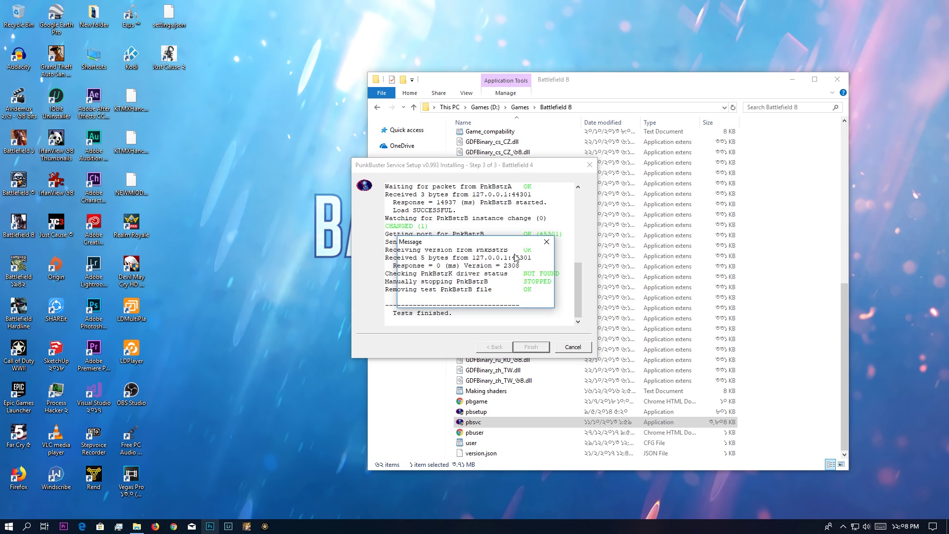
pyautogui.click(529, 295)
pyautogui.moveTo(577, 293); pyautogui.dragTo(580, 256)
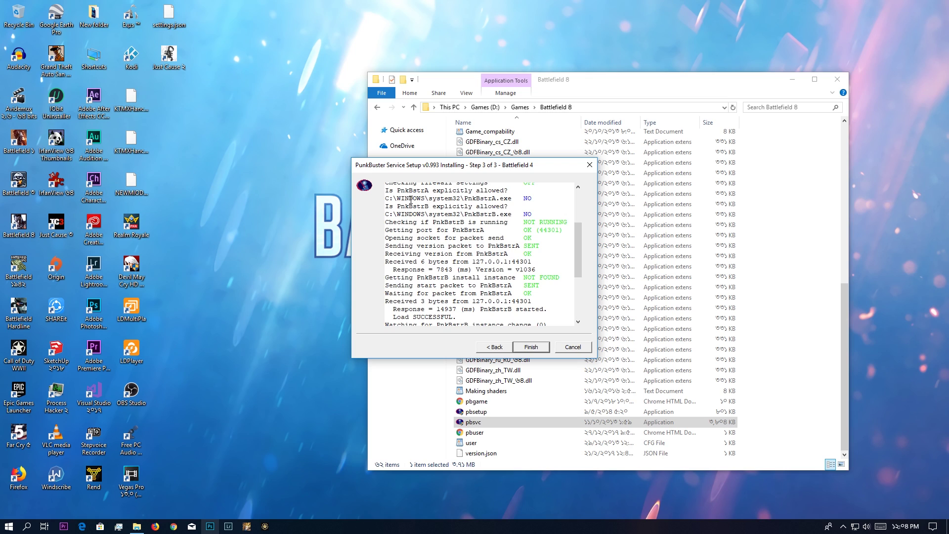
pyautogui.moveTo(466, 199); pyautogui.dragTo(505, 199)
pyautogui.click(513, 199)
pyautogui.moveTo(518, 199); pyautogui.dragTo(539, 200)
pyautogui.click(531, 347)
pyautogui.click(491, 411)
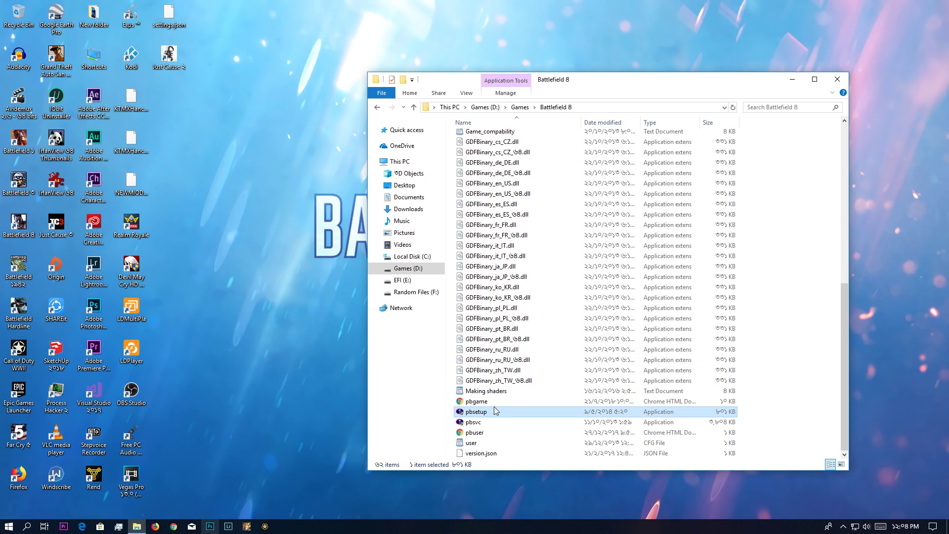
# - Paste pbsetup into C:\Windows\System32, replacing the existing copy, and run it
pyautogui.click(422, 257)
pyautogui.click(491, 262)
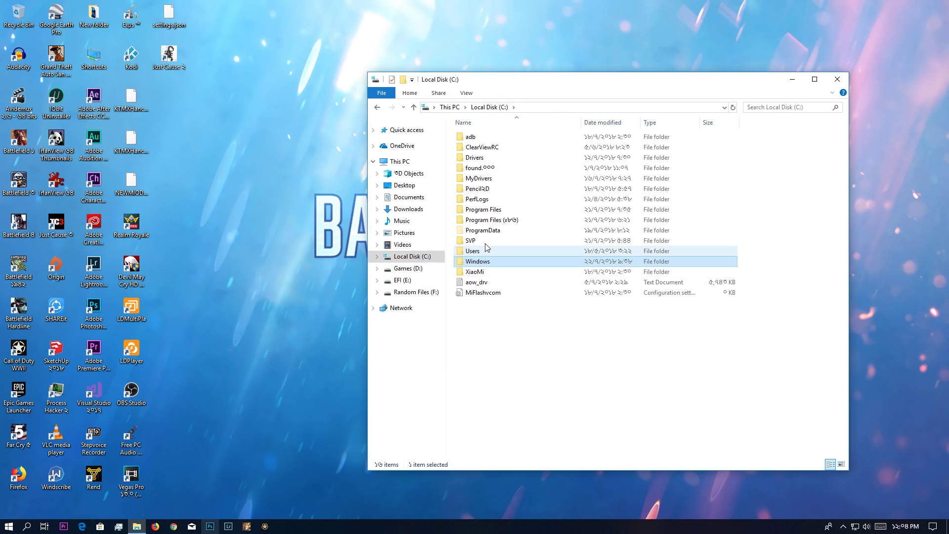
pyautogui.press('Return')
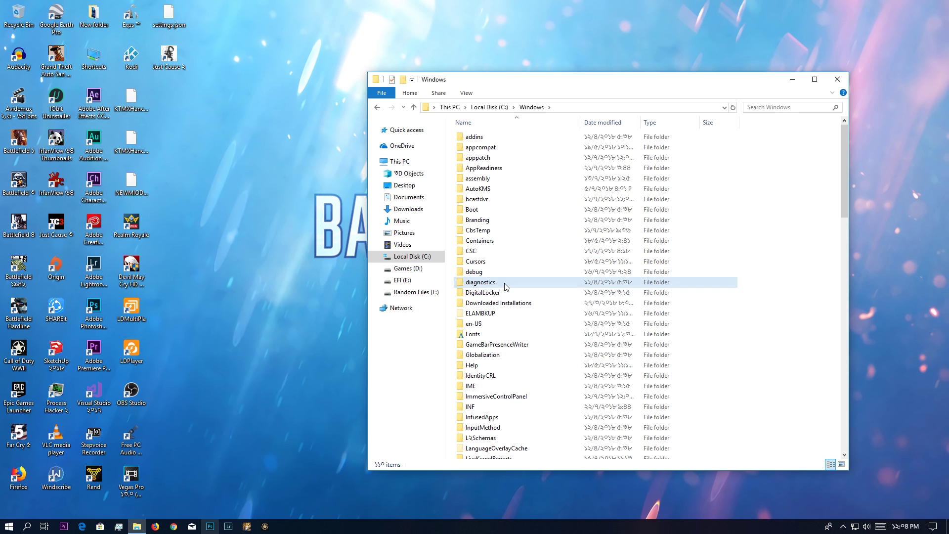
pyautogui.press('s')
pyautogui.doubleClick(504, 291)
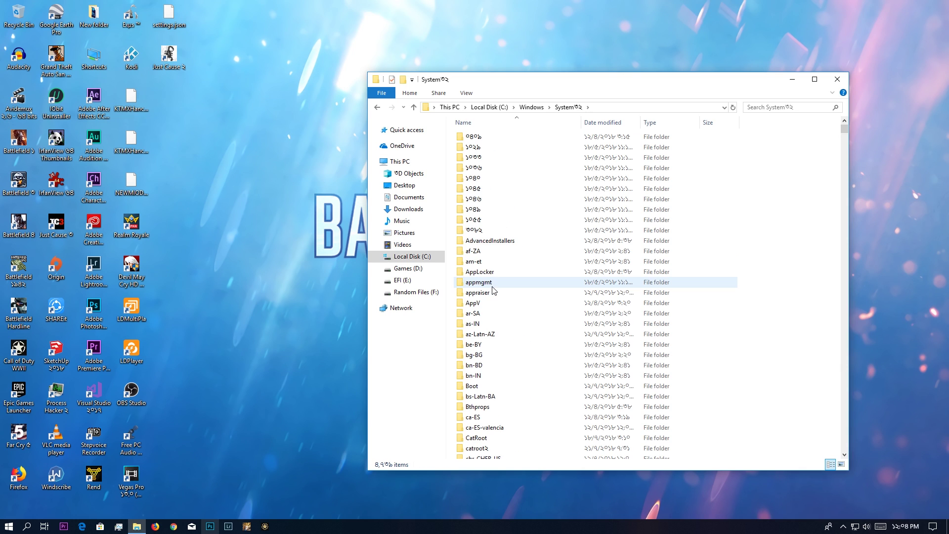
pyautogui.hotkey('ctrl', 'v')
pyautogui.click(449, 184)
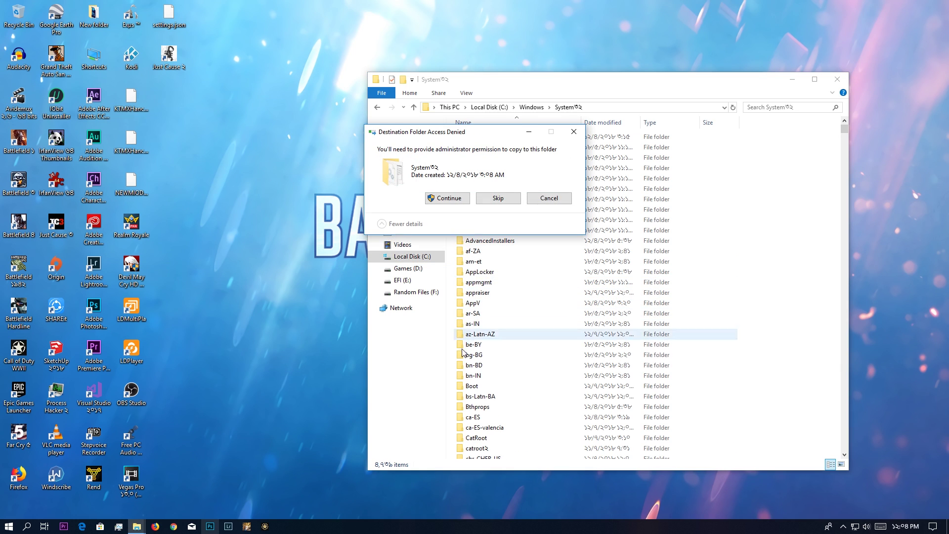
pyautogui.click(449, 199)
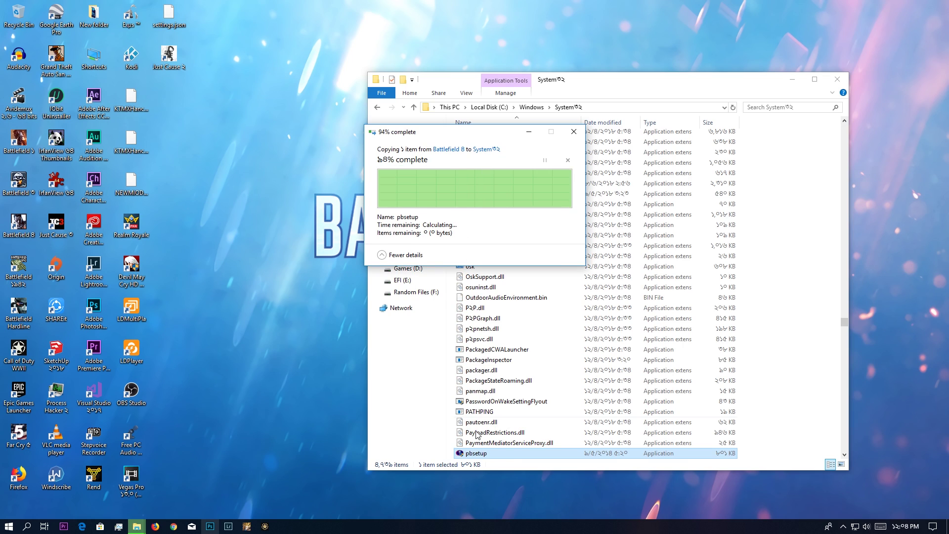
pyautogui.press('Return')
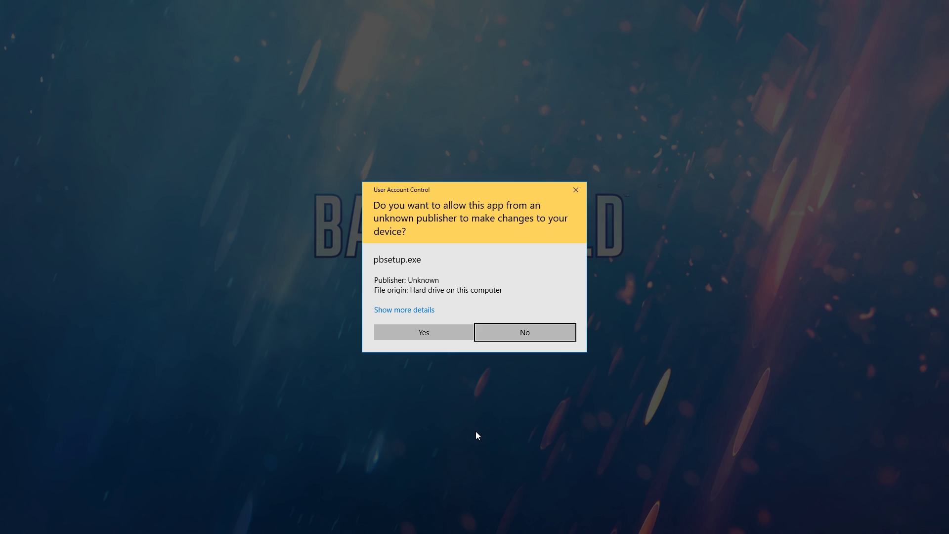
# - Update PunkBuster for the Battlefield entry in PBSetup, confirm all versions are current, and quit
pyautogui.click(433, 331)
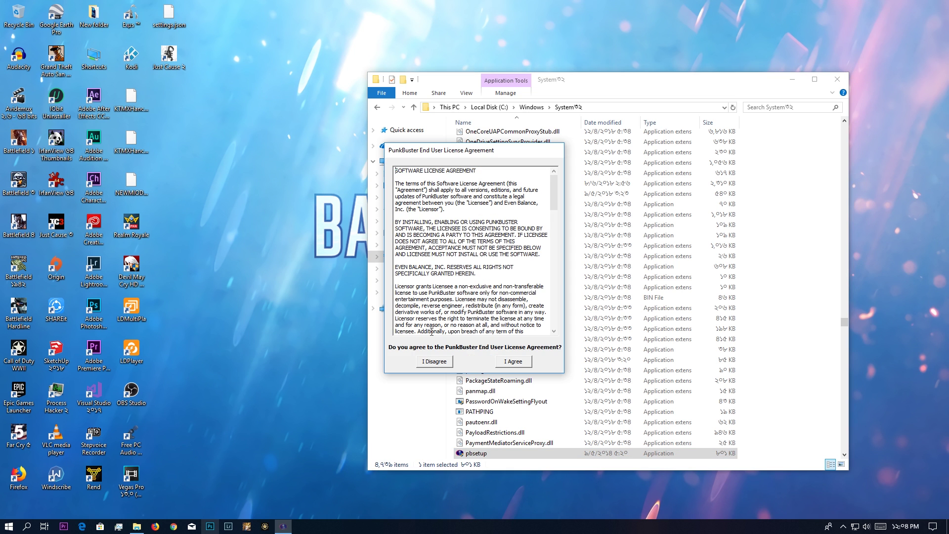
pyautogui.click(513, 361)
pyautogui.click(378, 208)
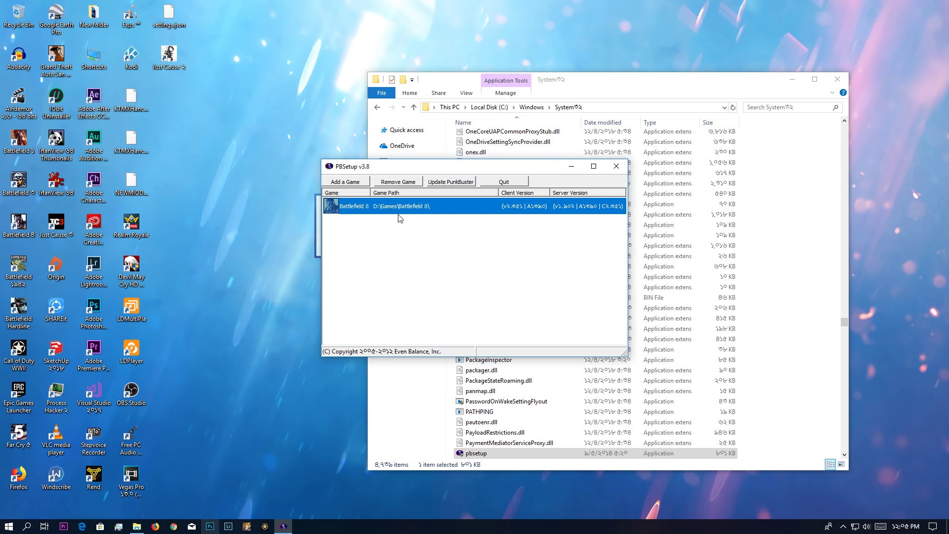
pyautogui.click(445, 182)
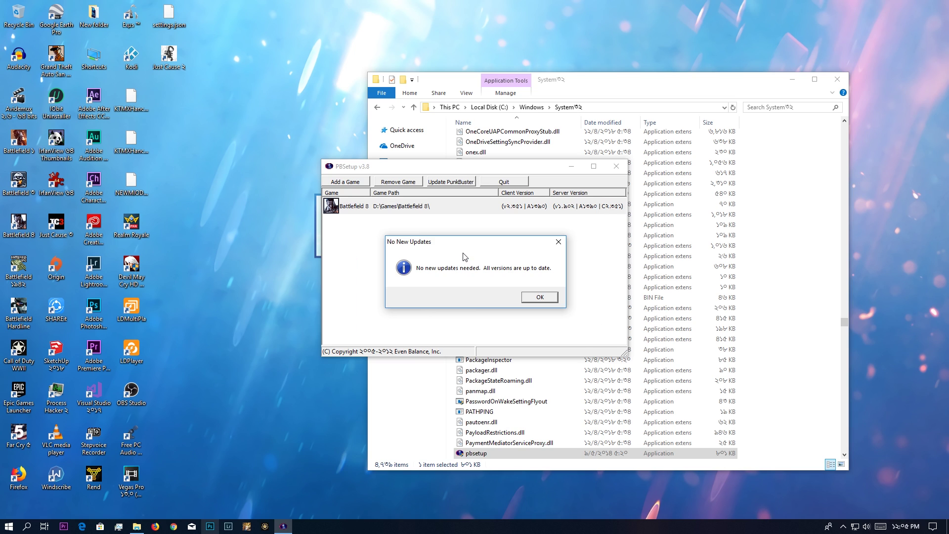
pyautogui.click(542, 298)
pyautogui.click(616, 166)
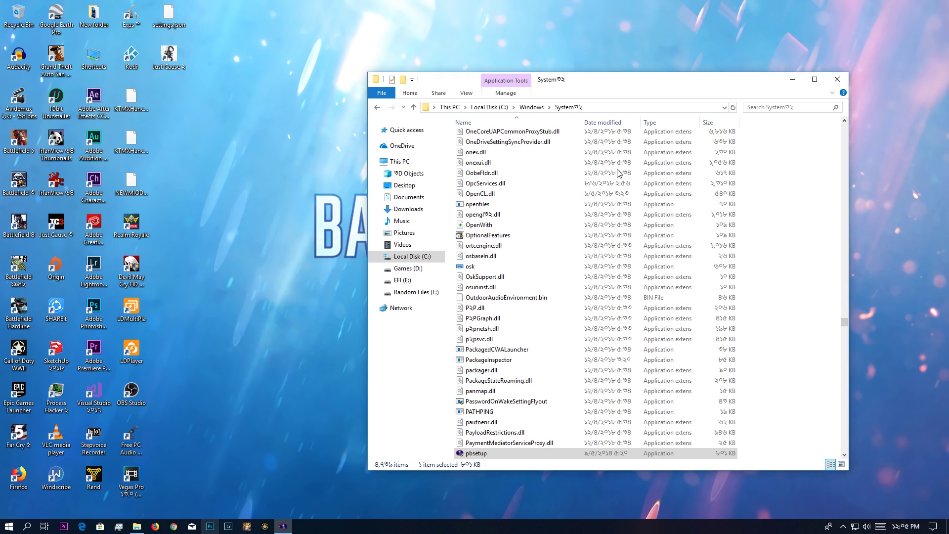
# - Launch Origin from the hidden system tray icons
pyautogui.click(843, 527)
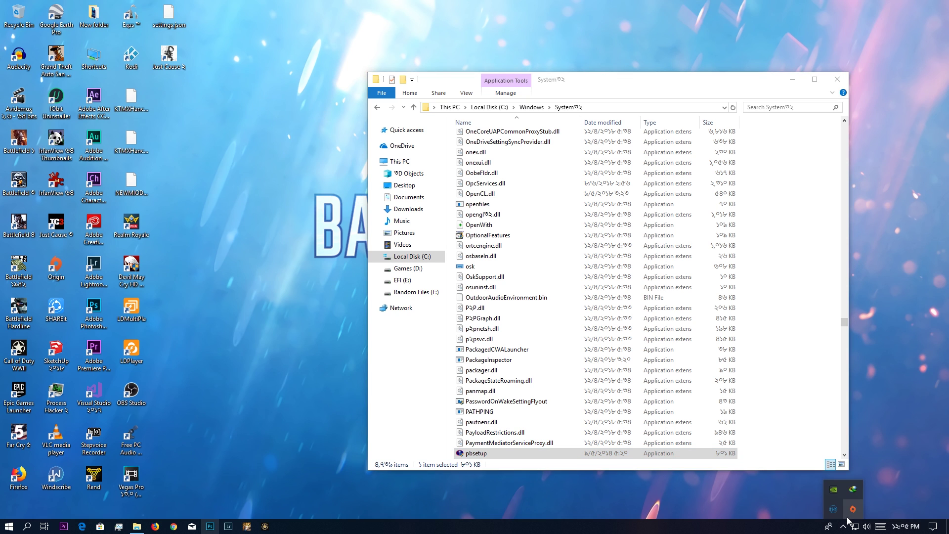
pyautogui.click(852, 509)
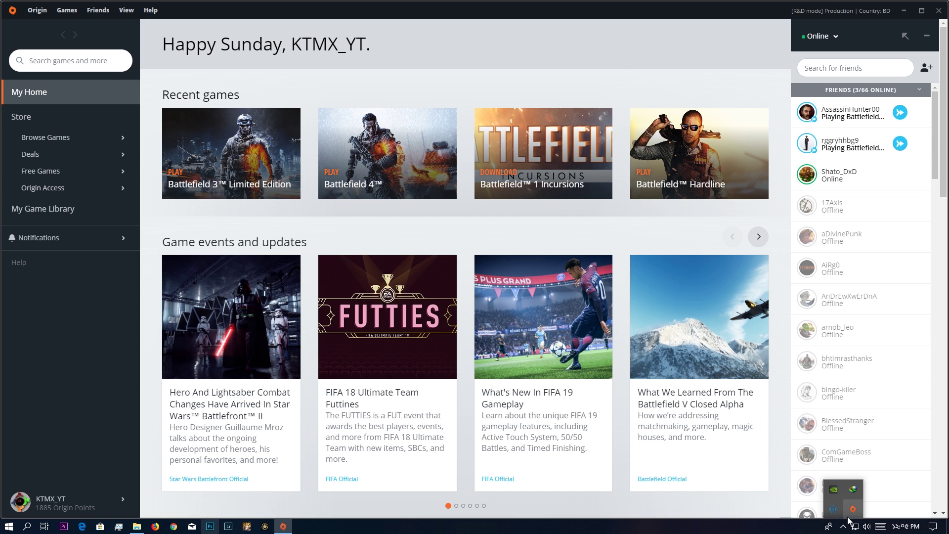